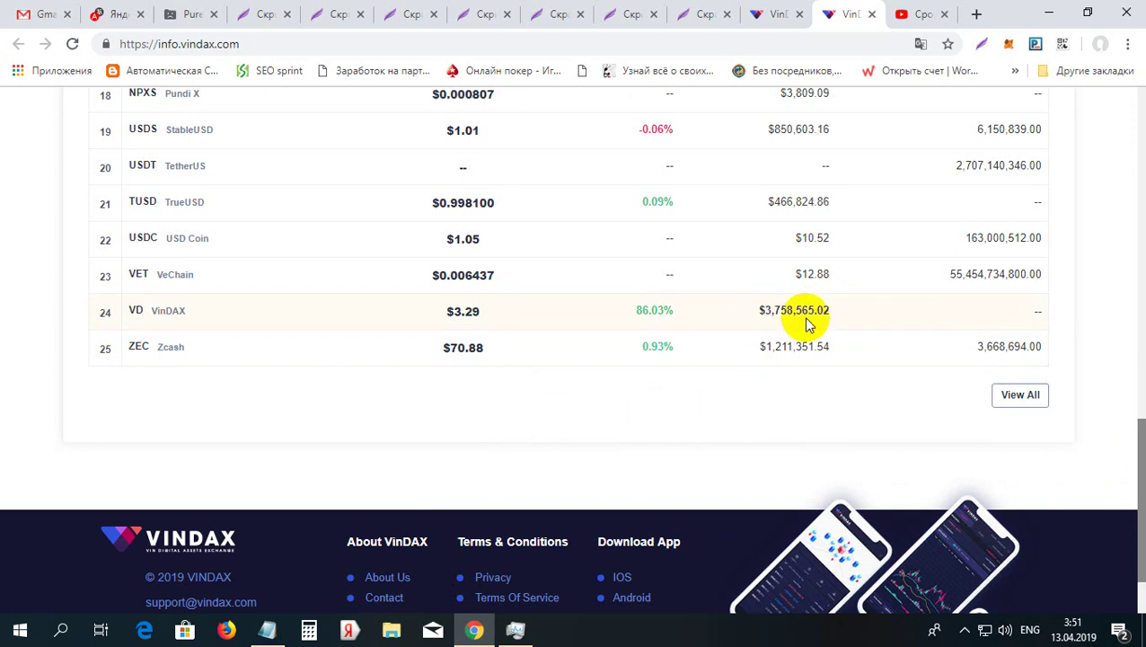
- Examine the prices and 24h volumes in the VinDAX project listing, marking Bitcoin's 24h volume
drag(1134, 442, 1128, 248)
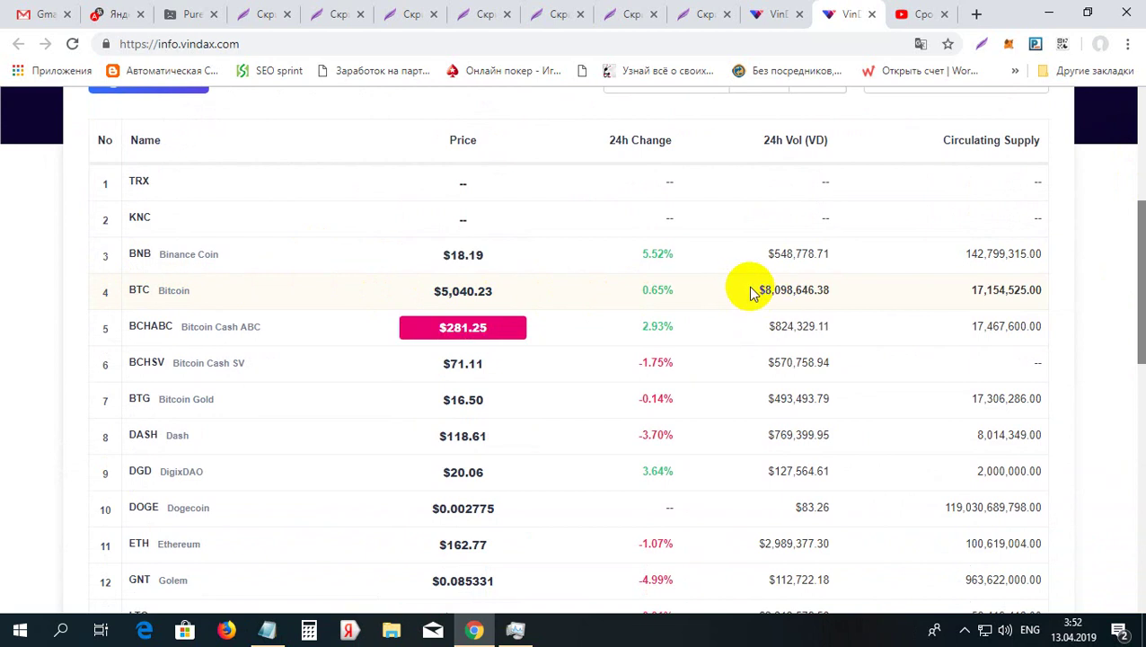
drag(757, 290, 843, 291)
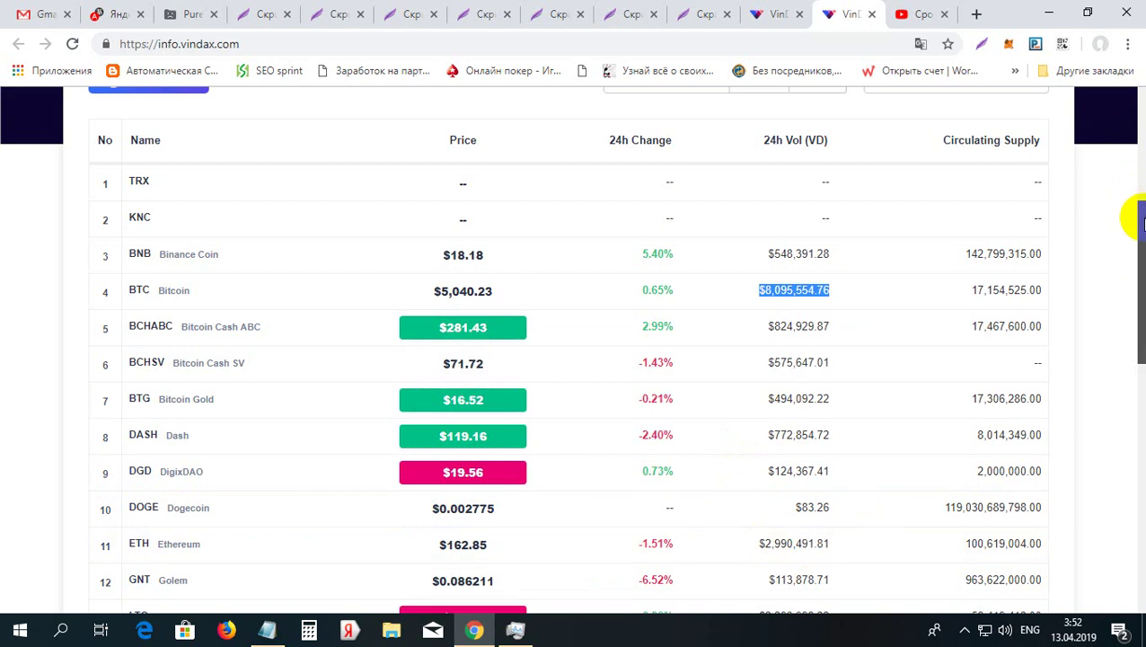
drag(1135, 212, 1137, 322)
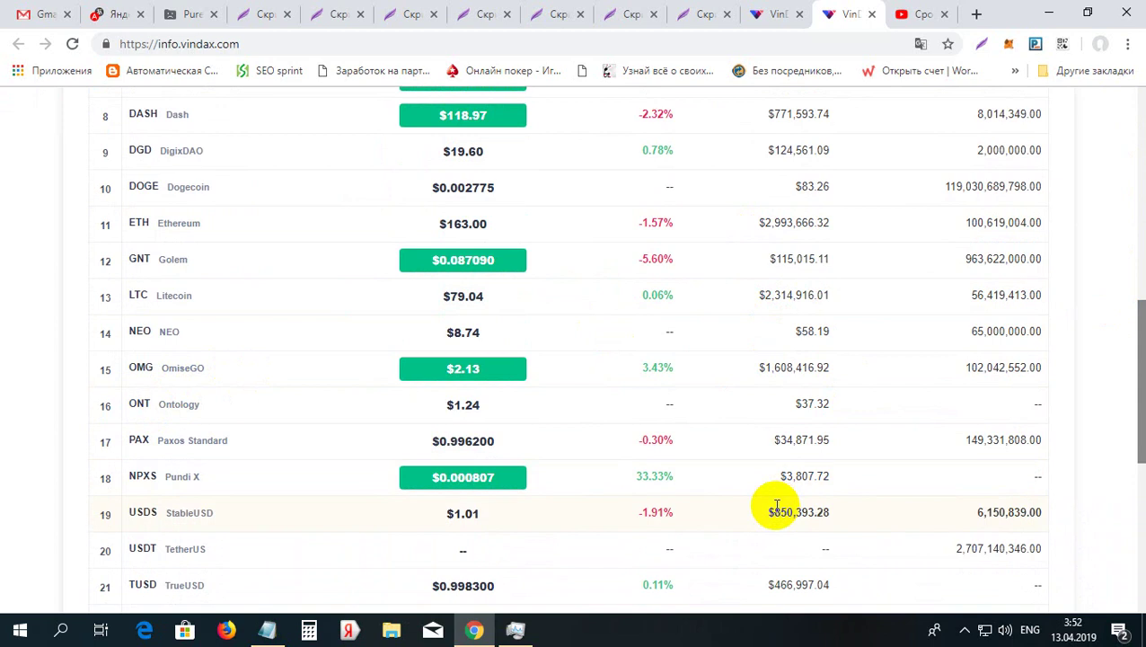
drag(1134, 383, 1141, 483)
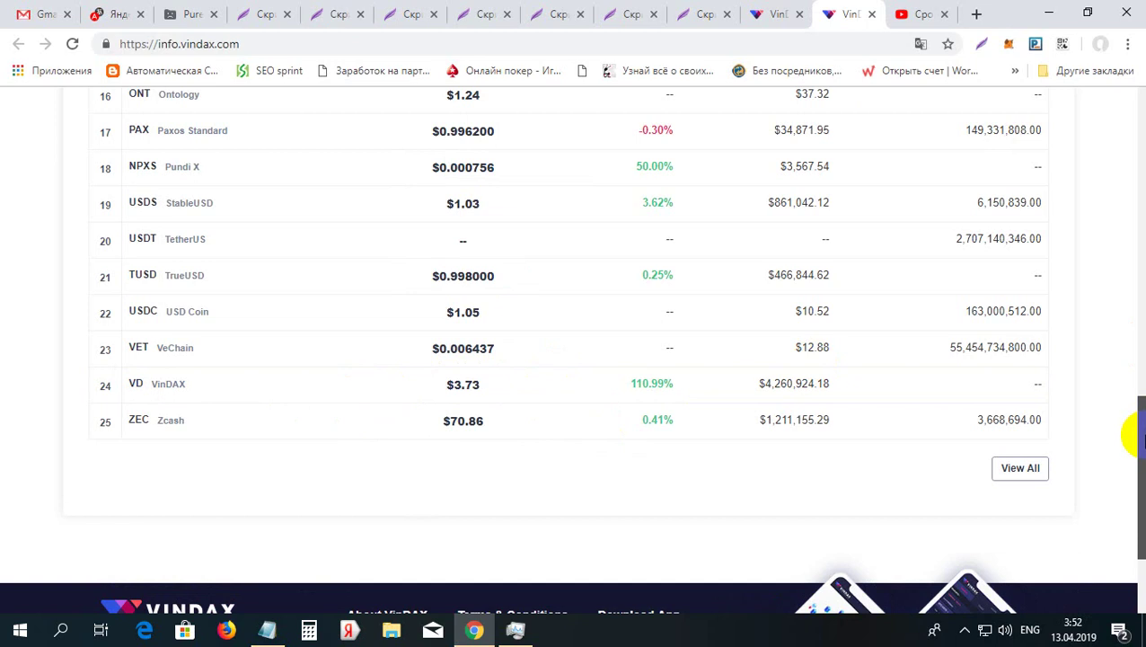
drag(1138, 440, 1129, 76)
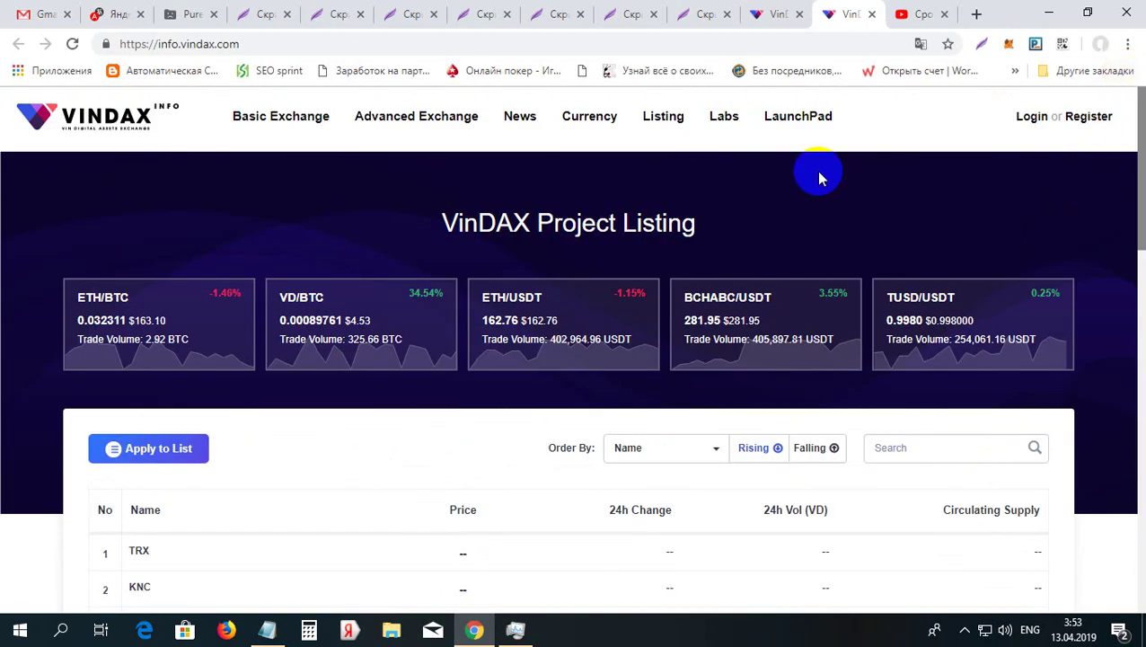
- View the VinDAX account page and the saved screenshot of its registration form
click(777, 13)
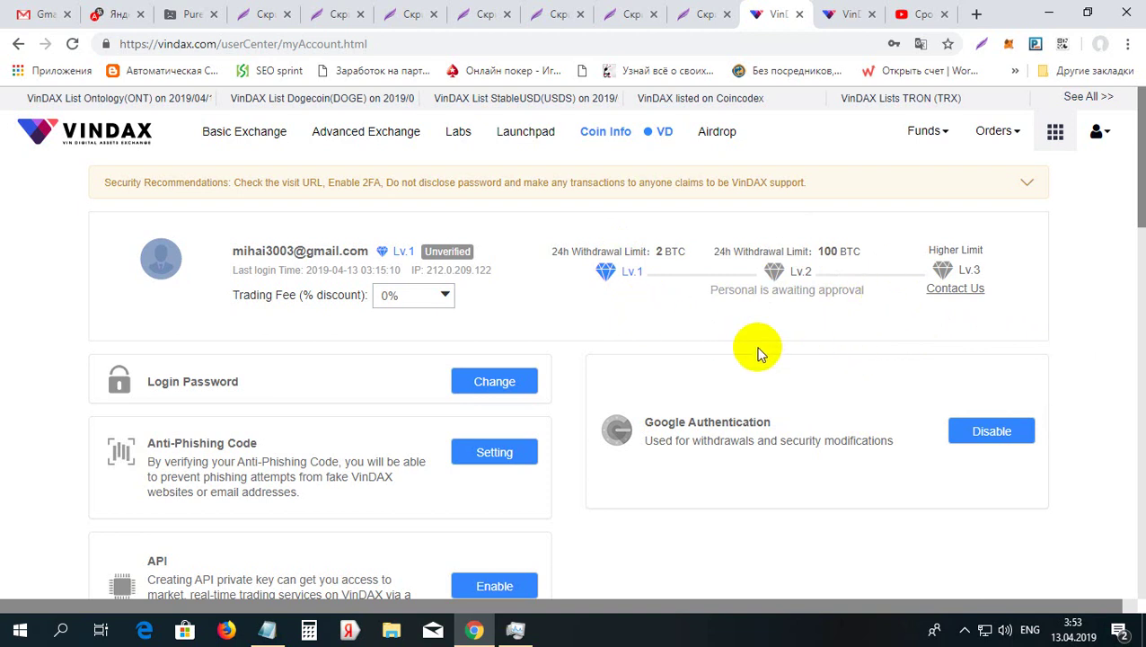
click(262, 16)
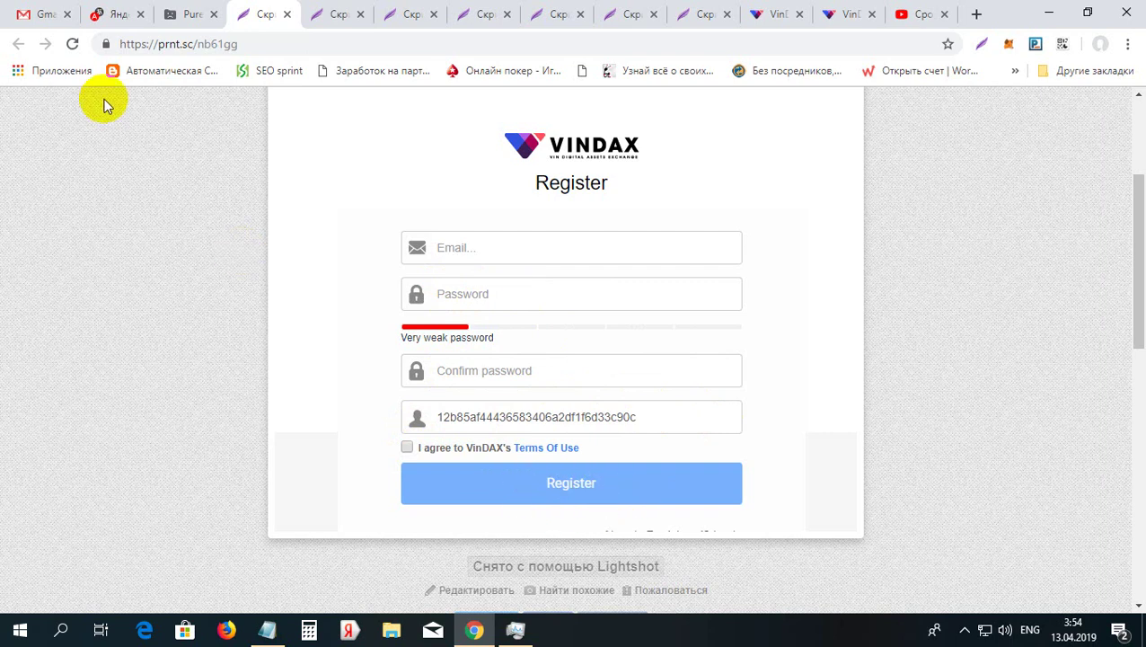
- Switch to Gmail and review the VinDAX registration confirmation message and its Verify Email link
click(43, 15)
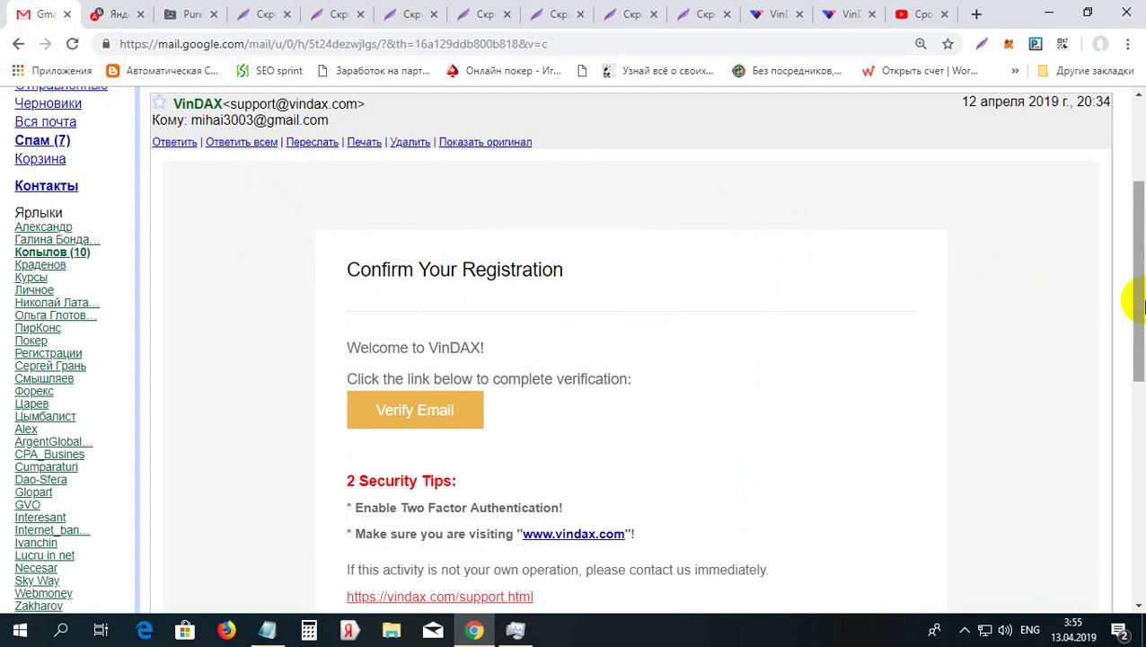
drag(1141, 306, 1139, 261)
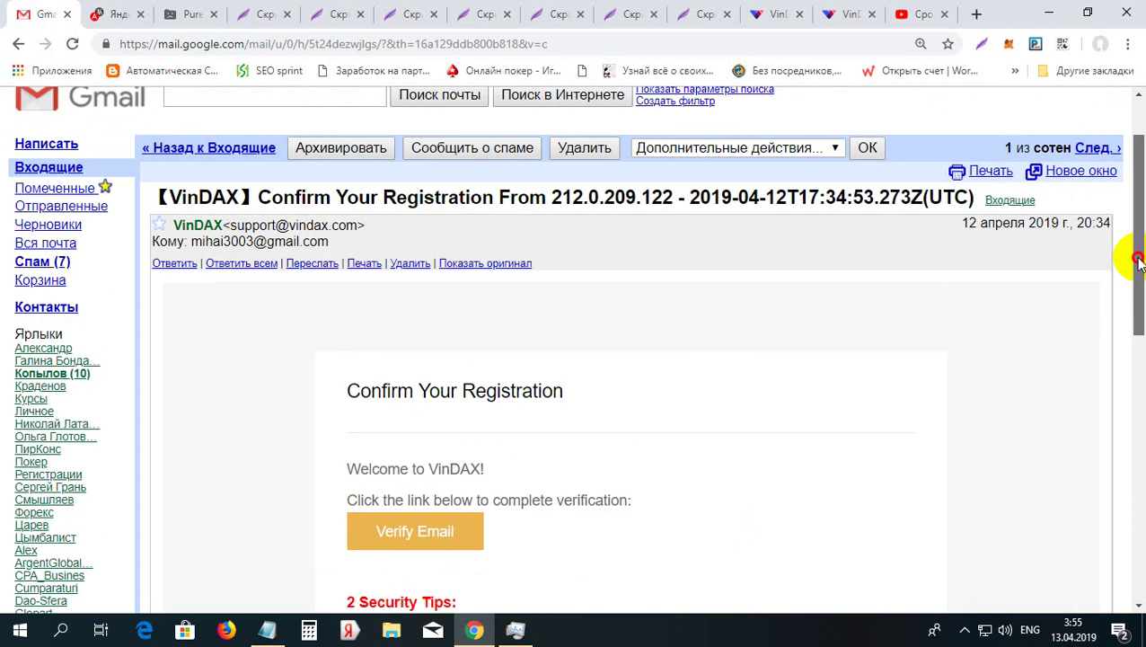
drag(1137, 260, 1137, 261)
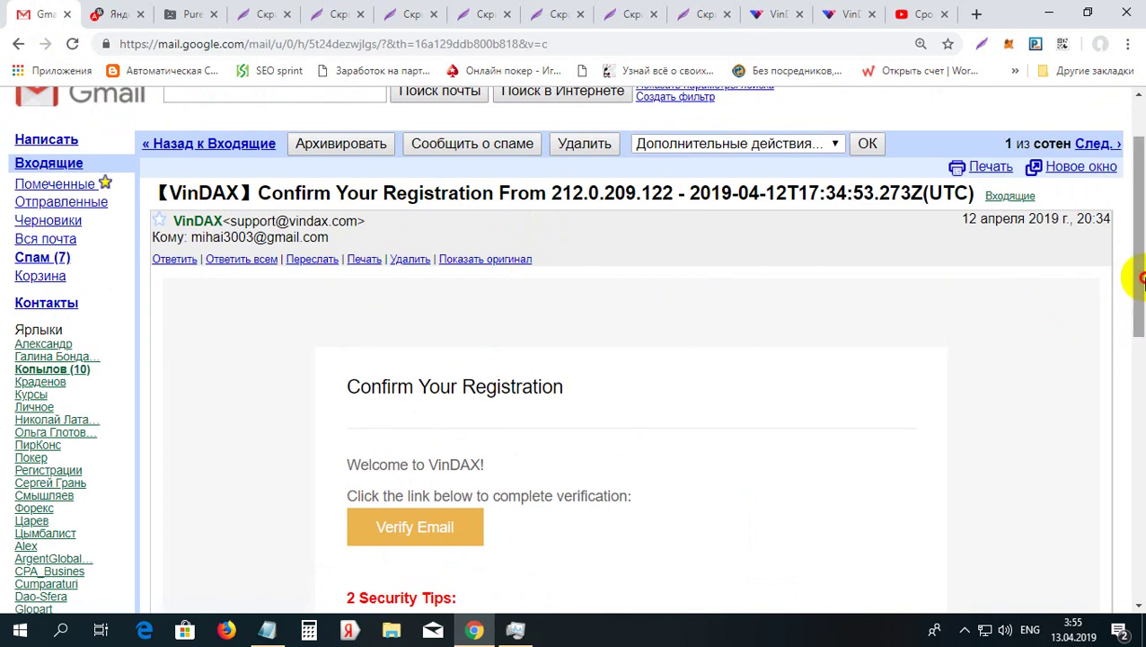
drag(1137, 274, 1132, 368)
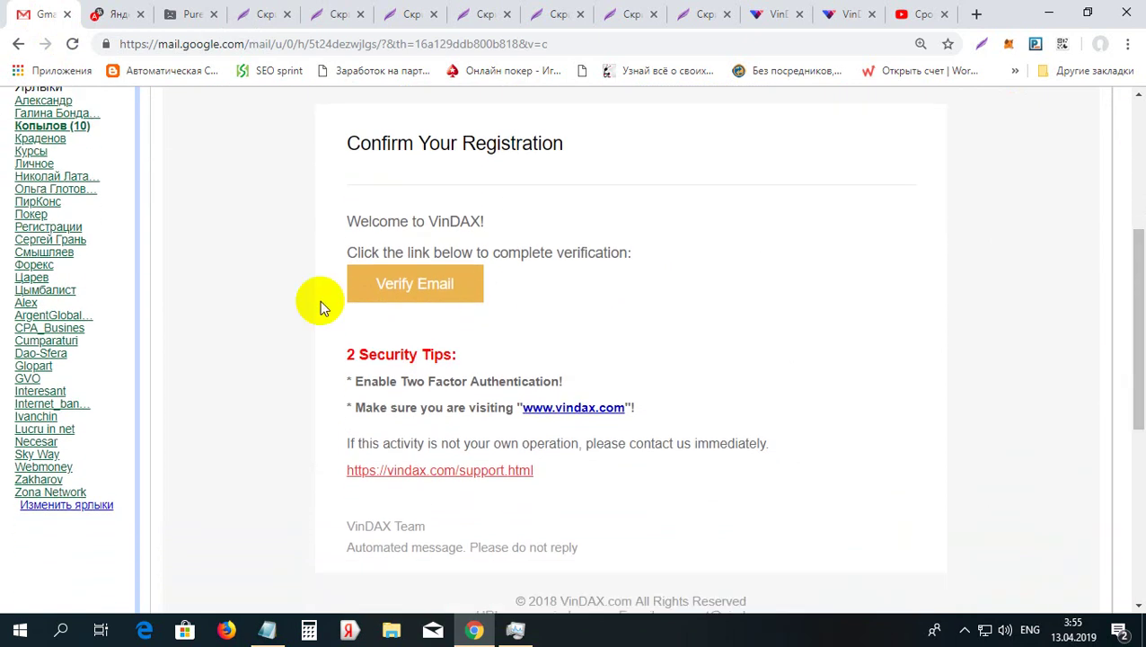
click(403, 292)
- View the saved screenshots of the Safe Risk Notice checklist and the recommendation to enable 2FA
click(339, 11)
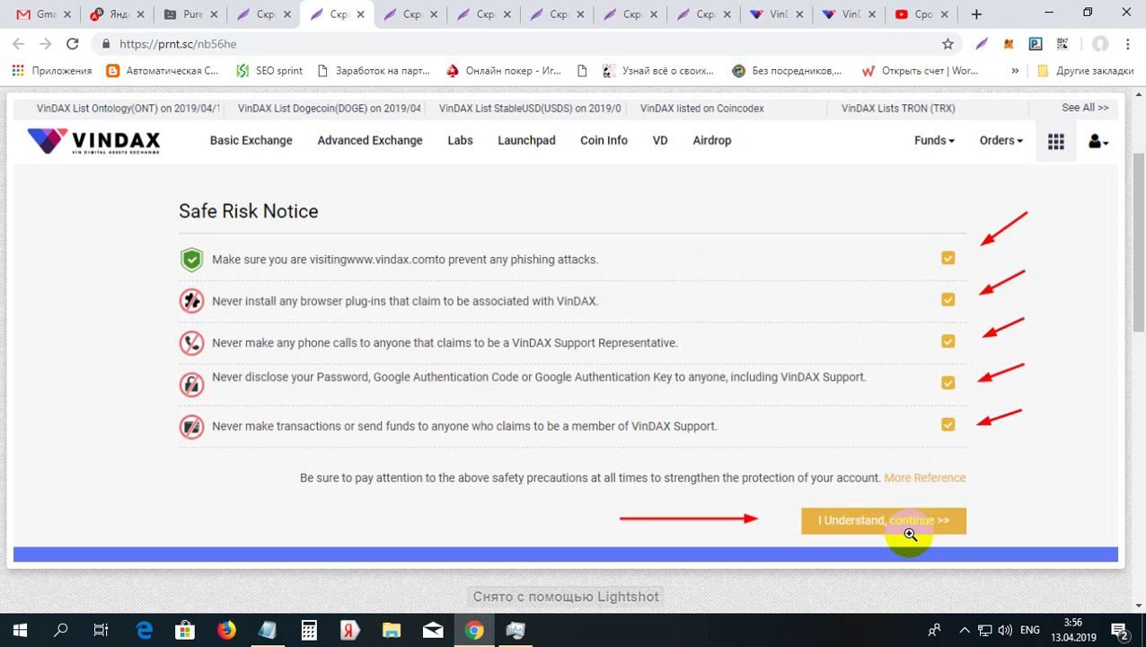
click(855, 523)
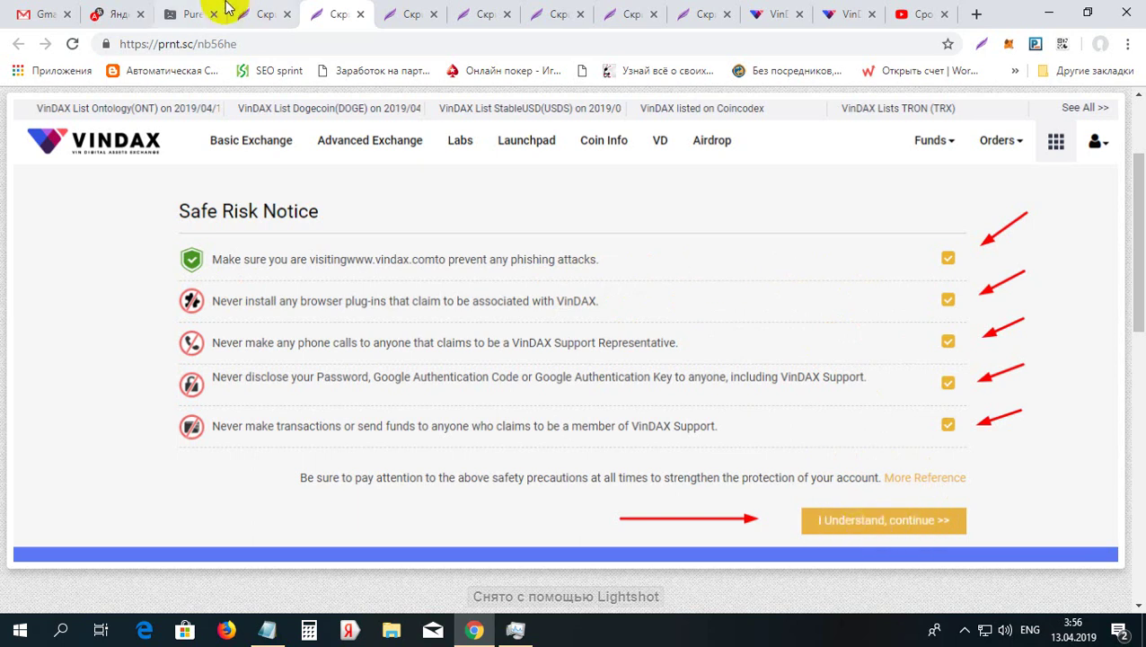
click(401, 11)
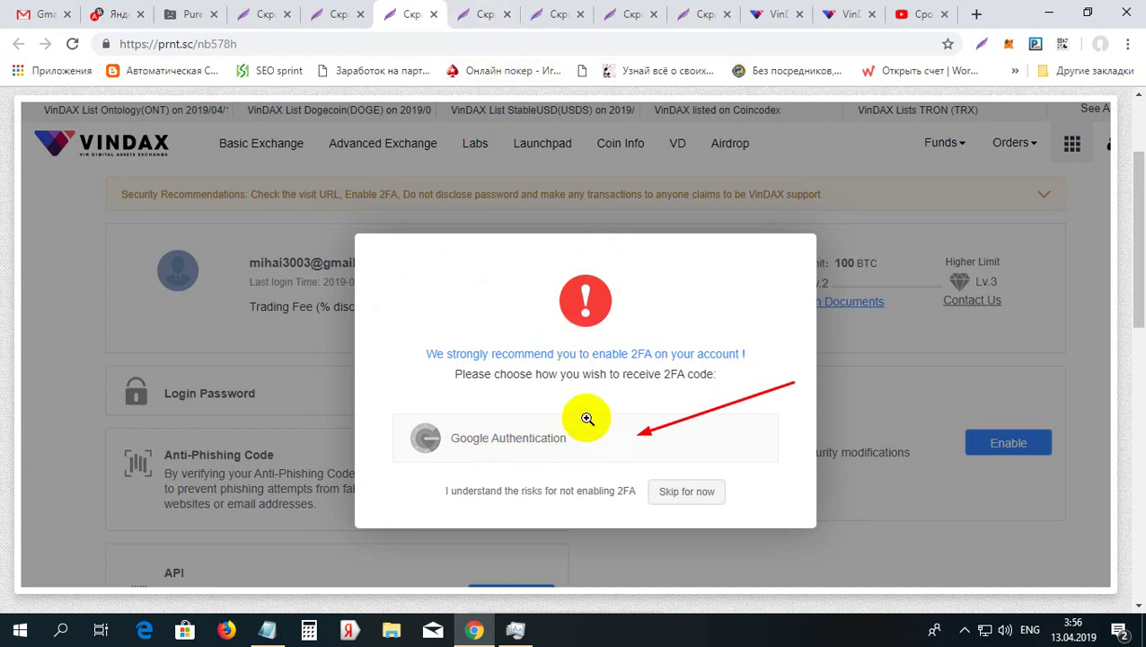
- Go through the saved screenshots of enabling Google Authentication, from downloading the app to the success dialog
click(474, 16)
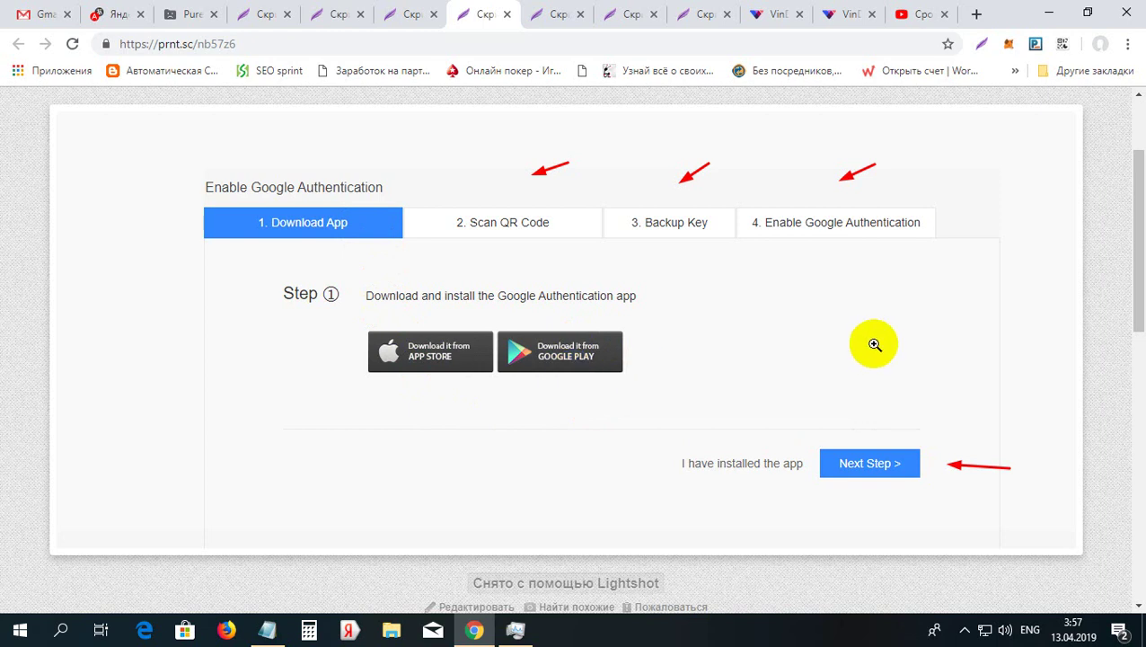
click(1064, 45)
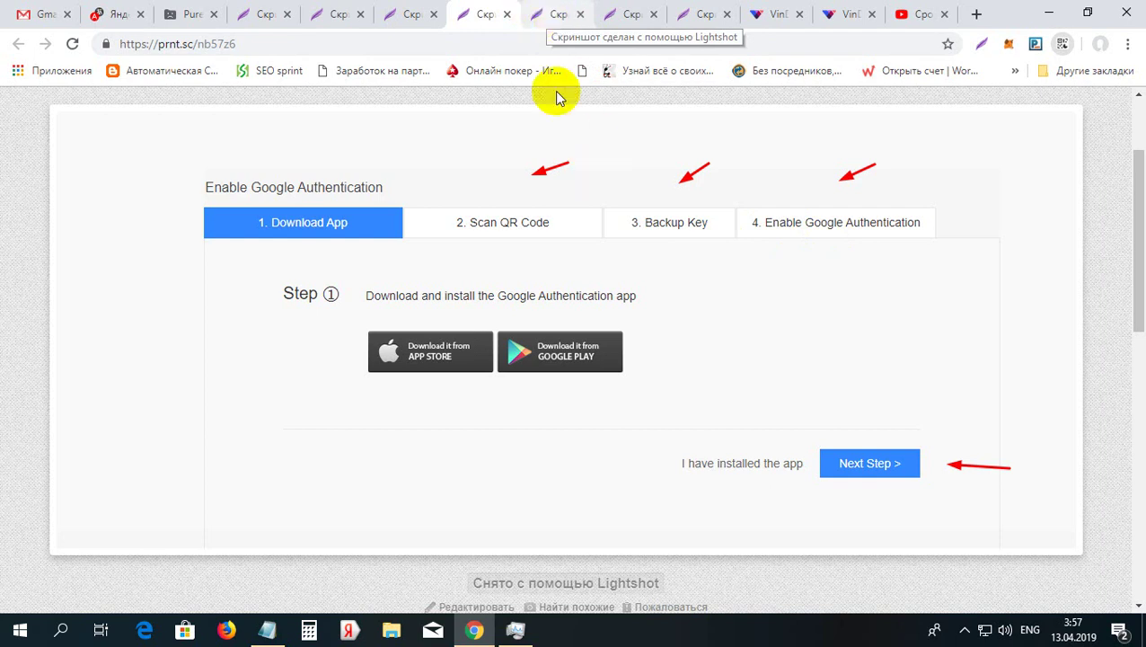
drag(550, 20, 642, 233)
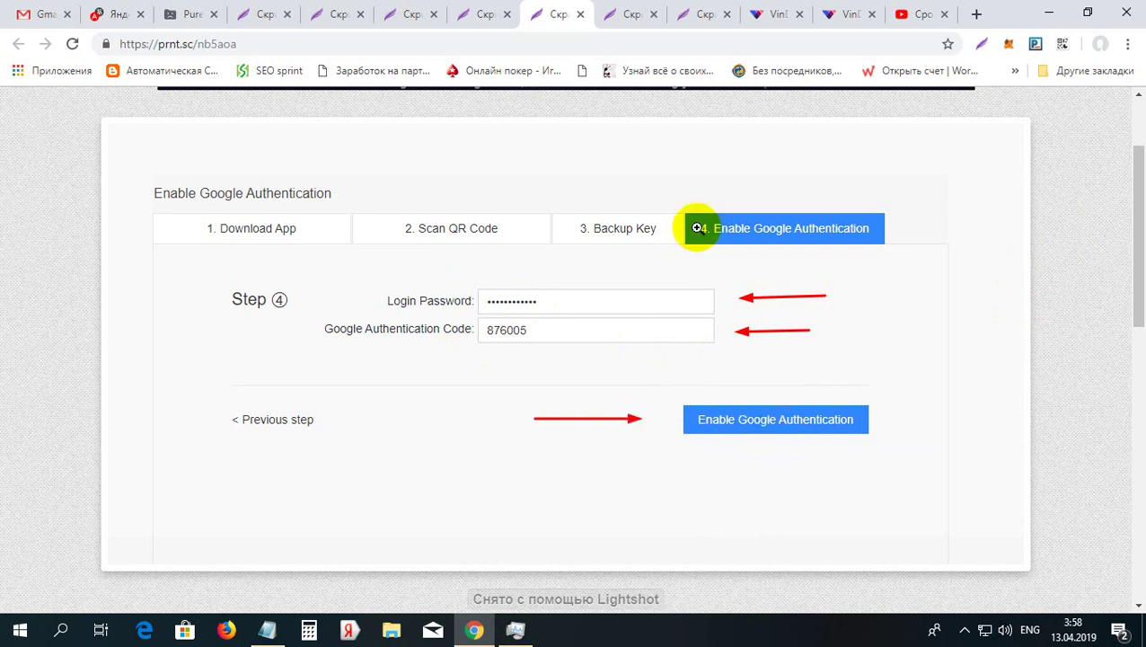
click(631, 15)
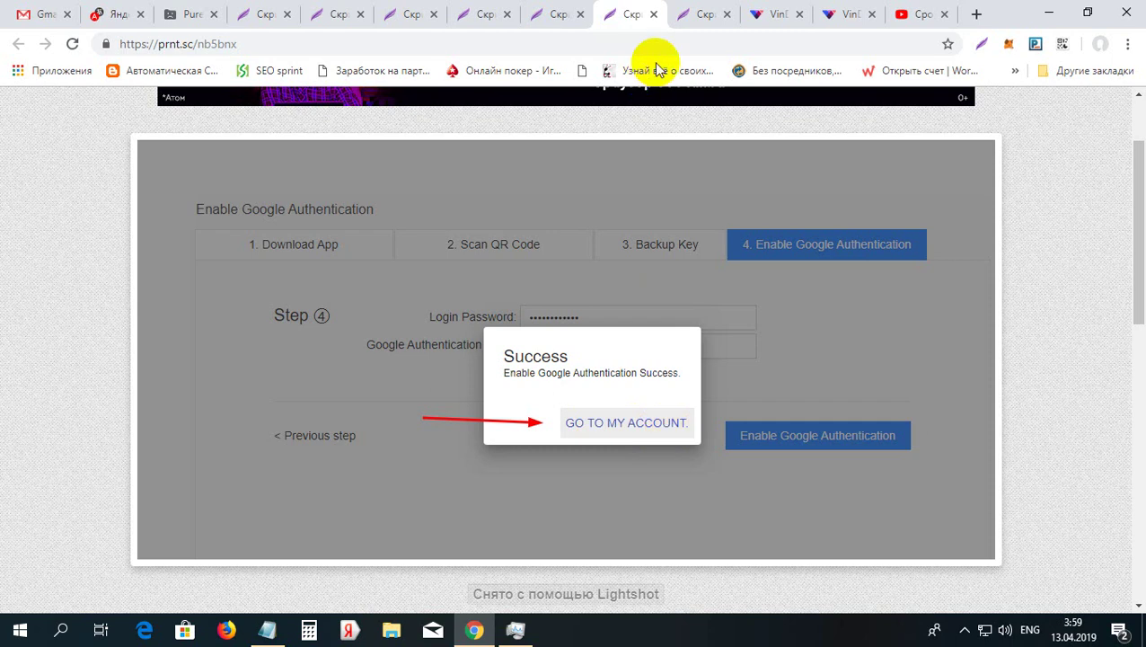
- Check the Submit Verification Documents link in the saved screenshot against the verification status on the live VinDAX account page
click(699, 15)
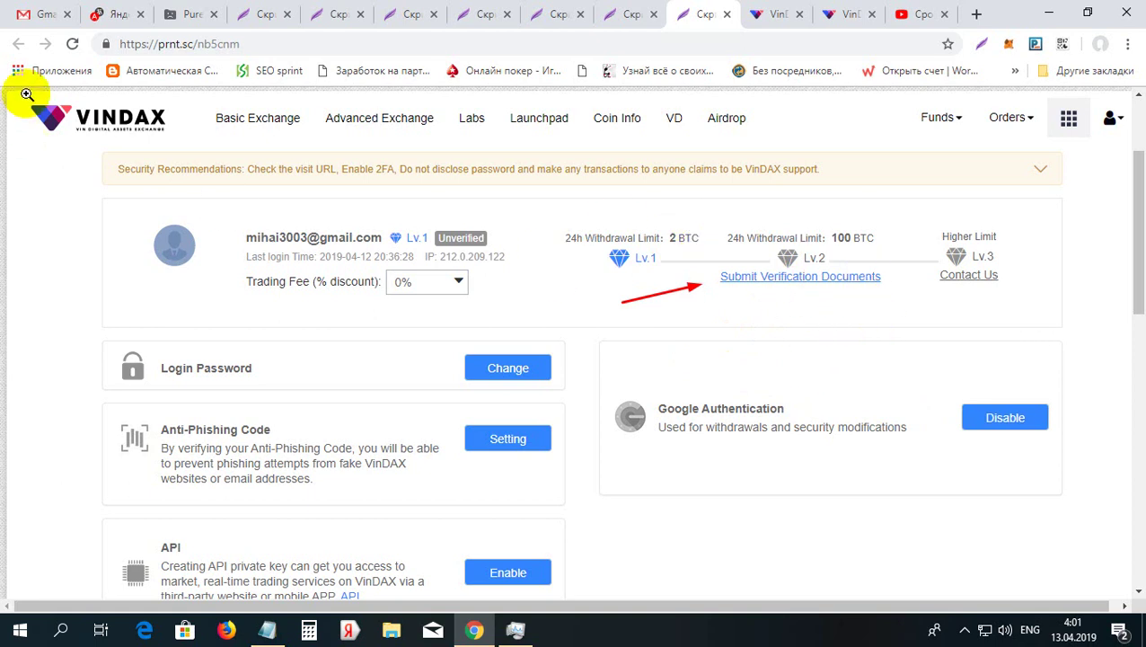
click(780, 12)
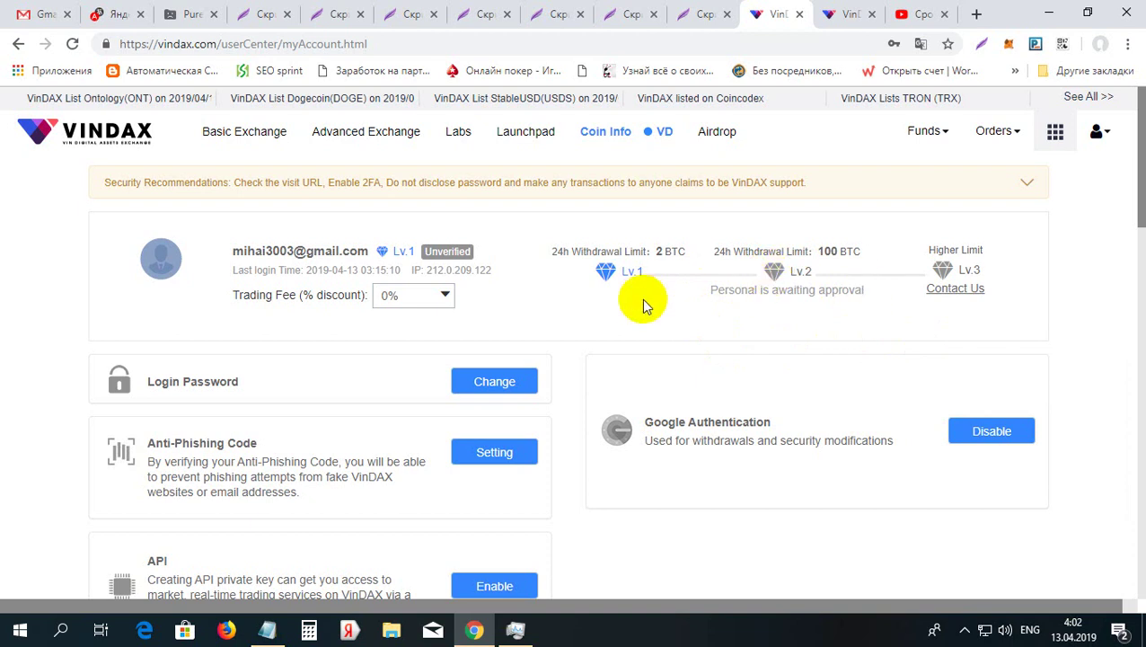
- Open the VinDAX Airdrop page and show the terms of the ongoing airdrop program
click(465, 252)
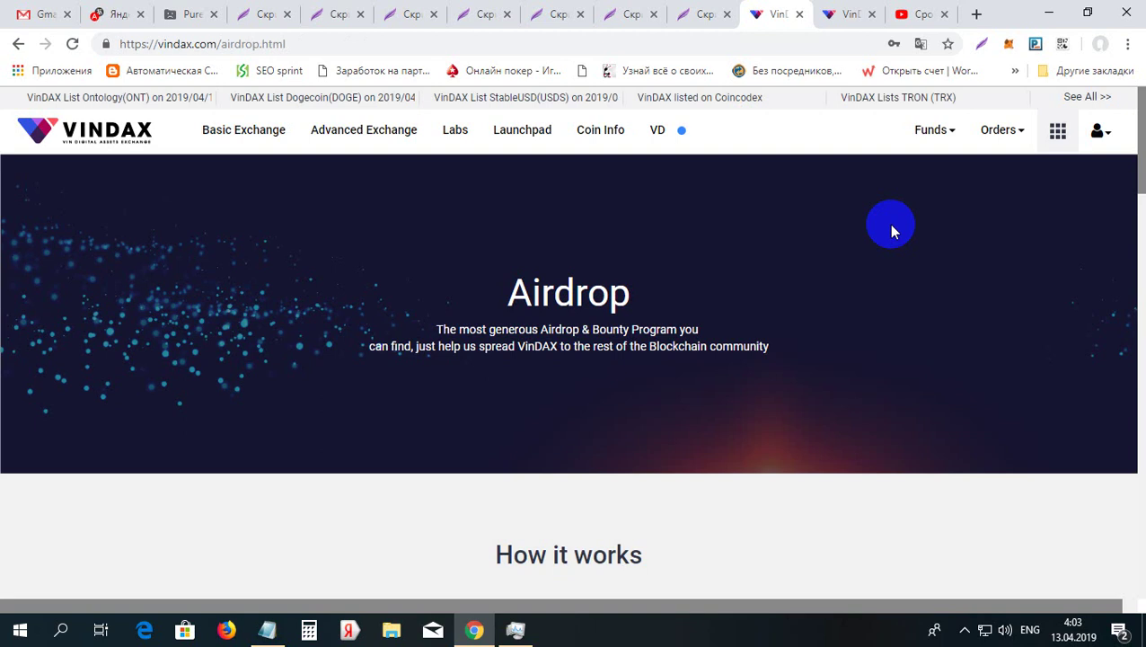
drag(1135, 176, 1142, 258)
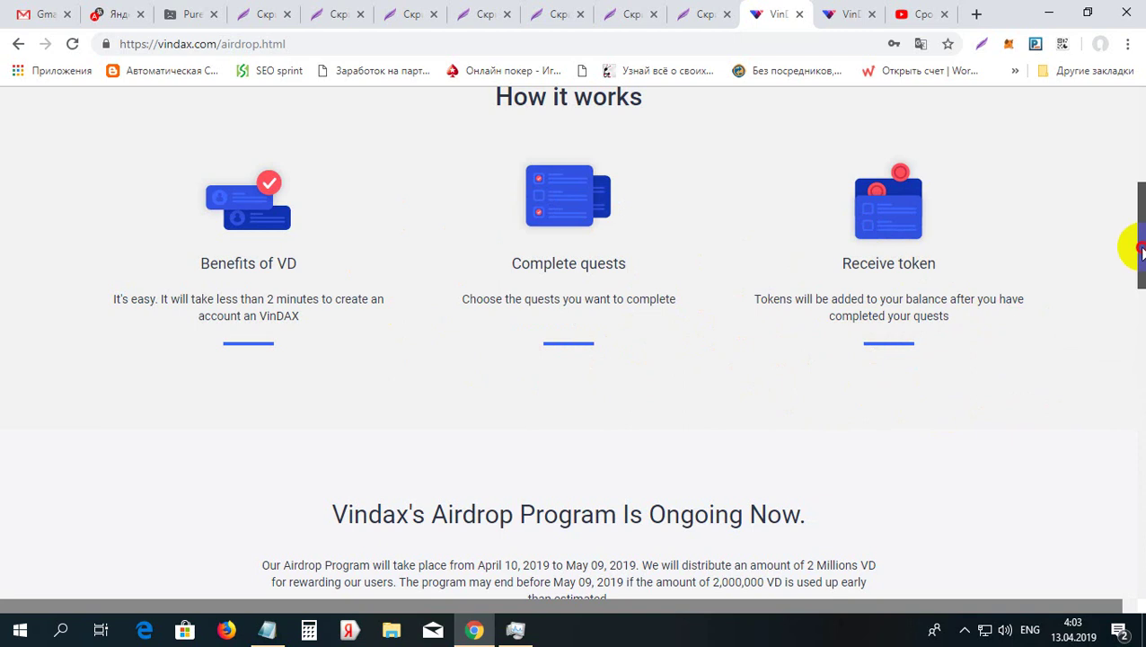
drag(1141, 251, 1141, 327)
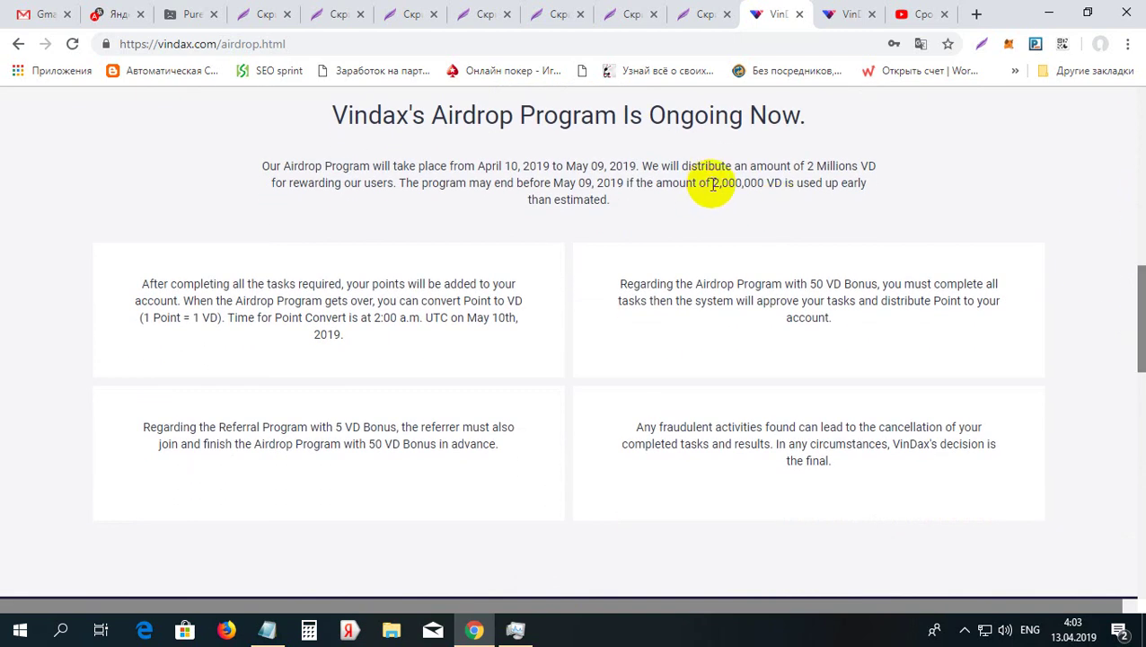
- Highlight the 2,000,000 VD pool, the May 09, 2019 end date, the 50 VD bonus and the 5 VD referral bonus in the airdrop terms
drag(713, 184, 779, 185)
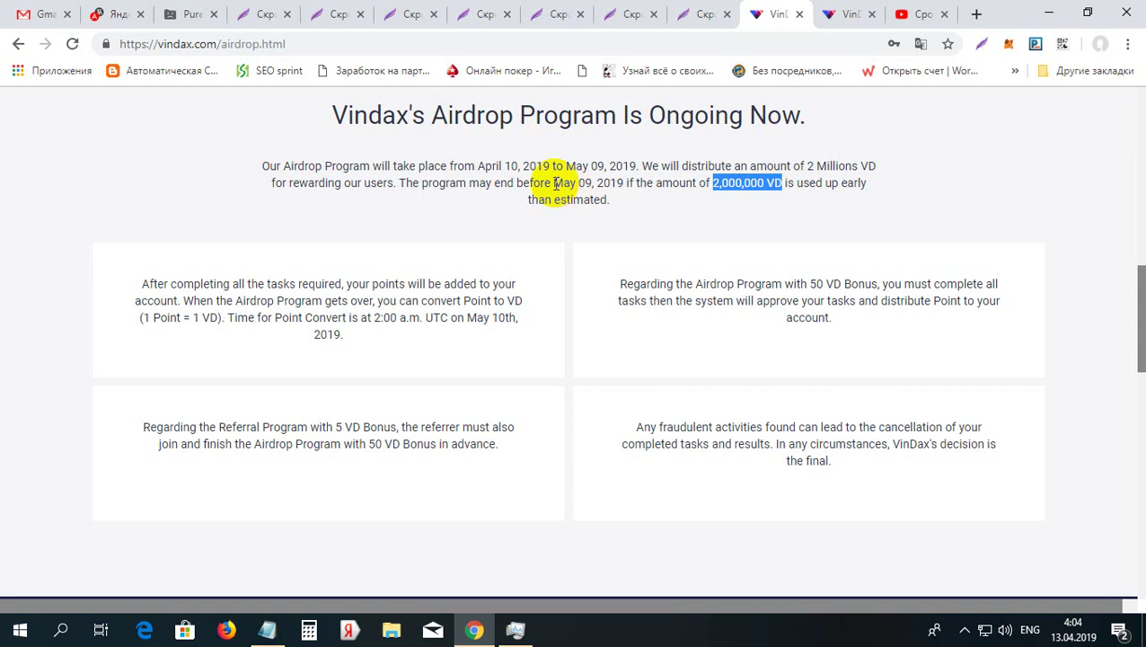
drag(554, 183, 623, 182)
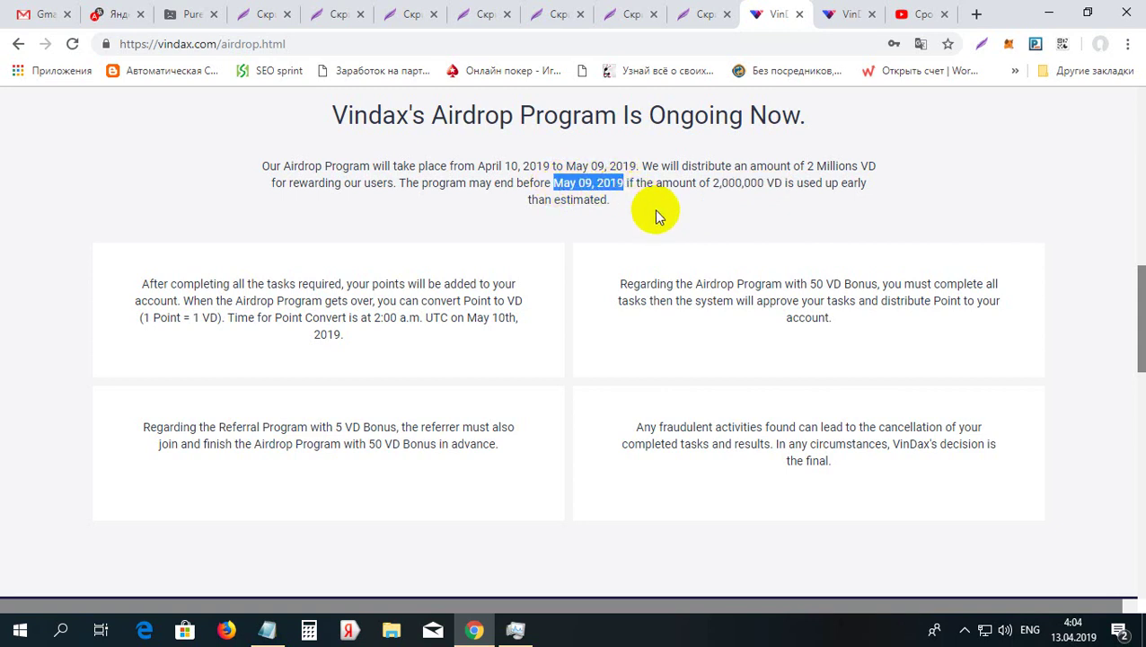
drag(712, 184, 765, 184)
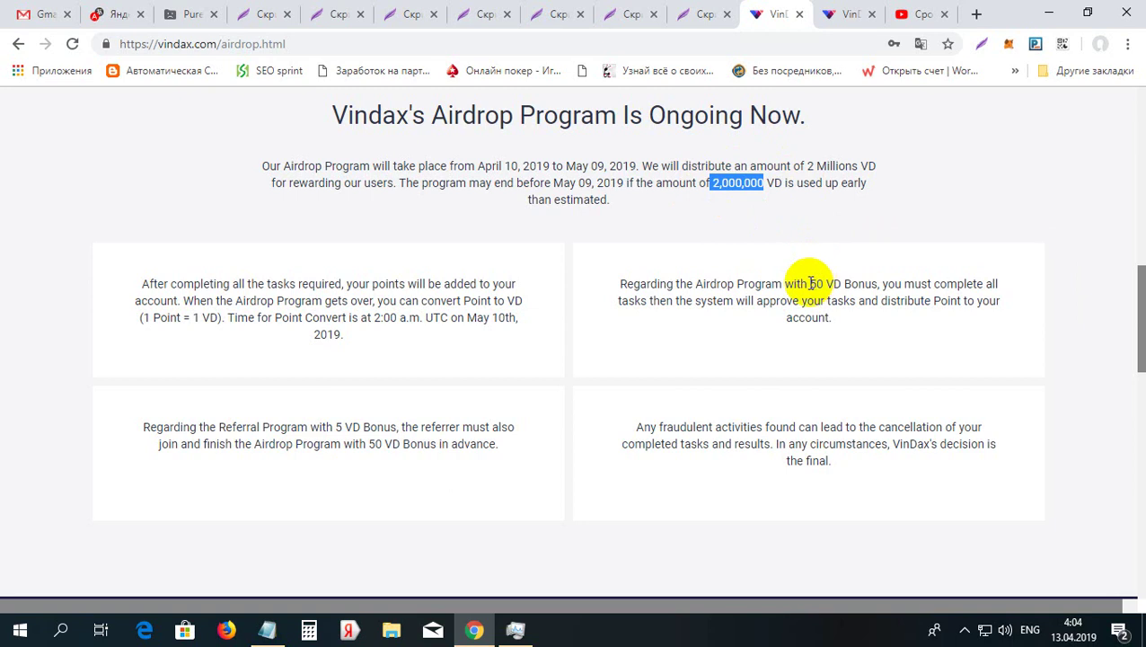
drag(809, 283, 820, 284)
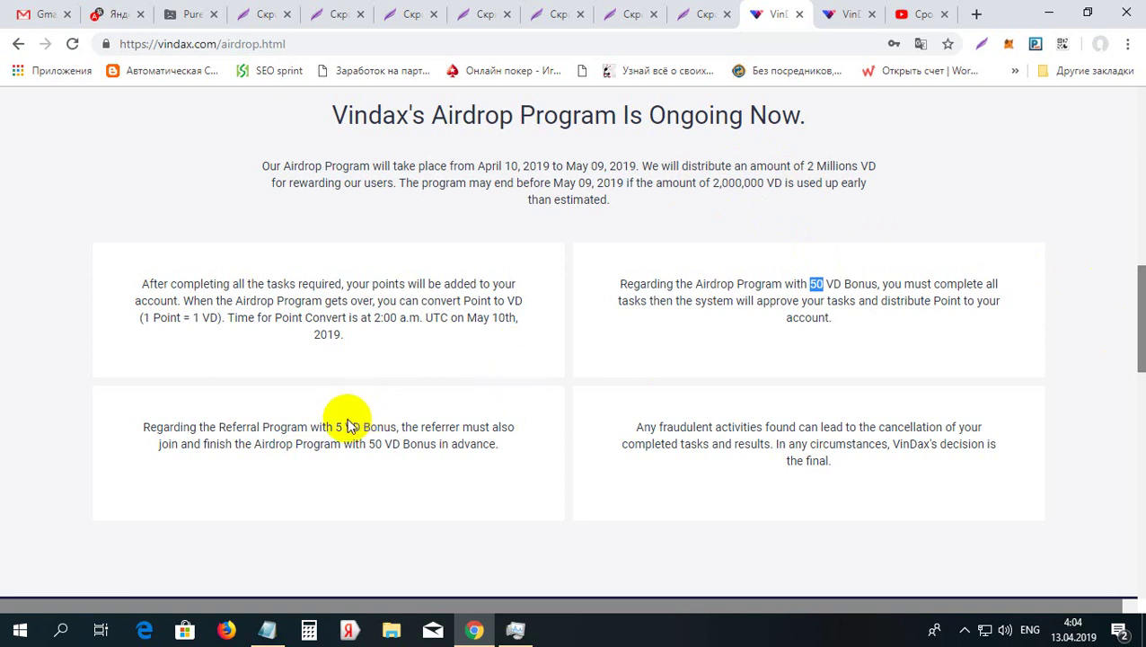
drag(336, 429, 359, 427)
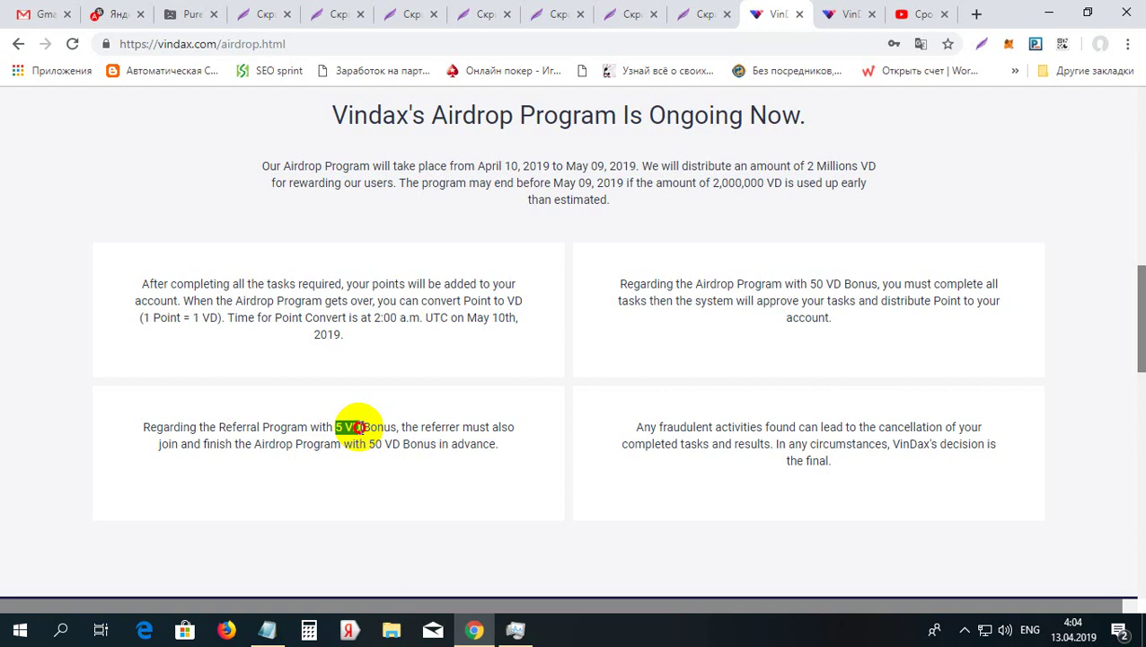
click(345, 428)
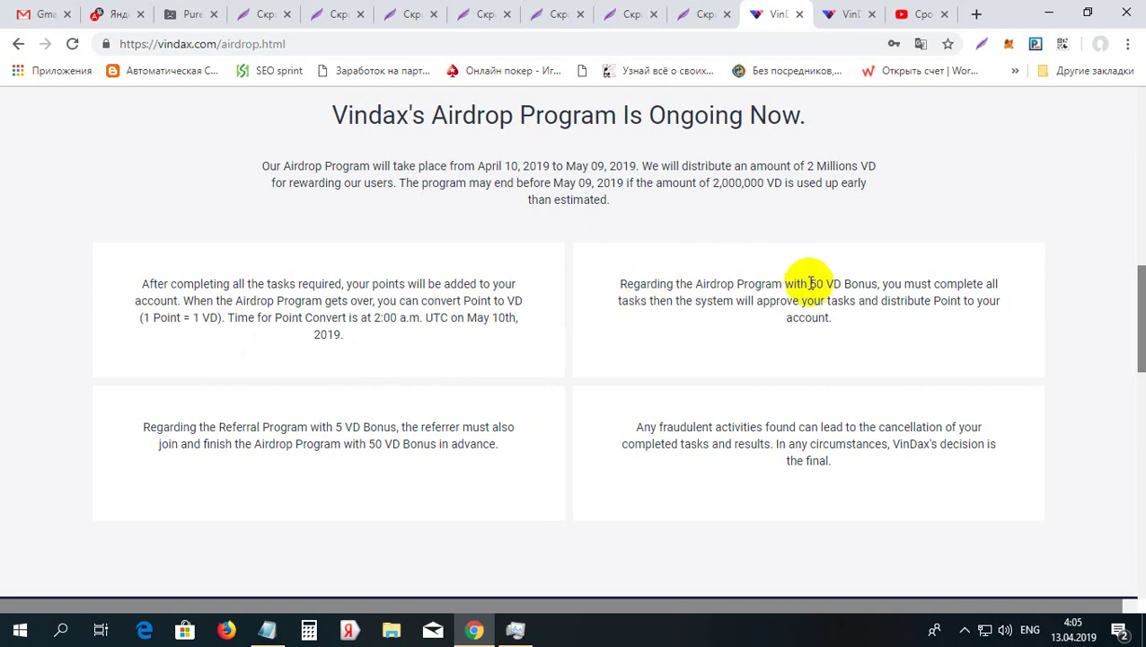
drag(810, 284, 843, 286)
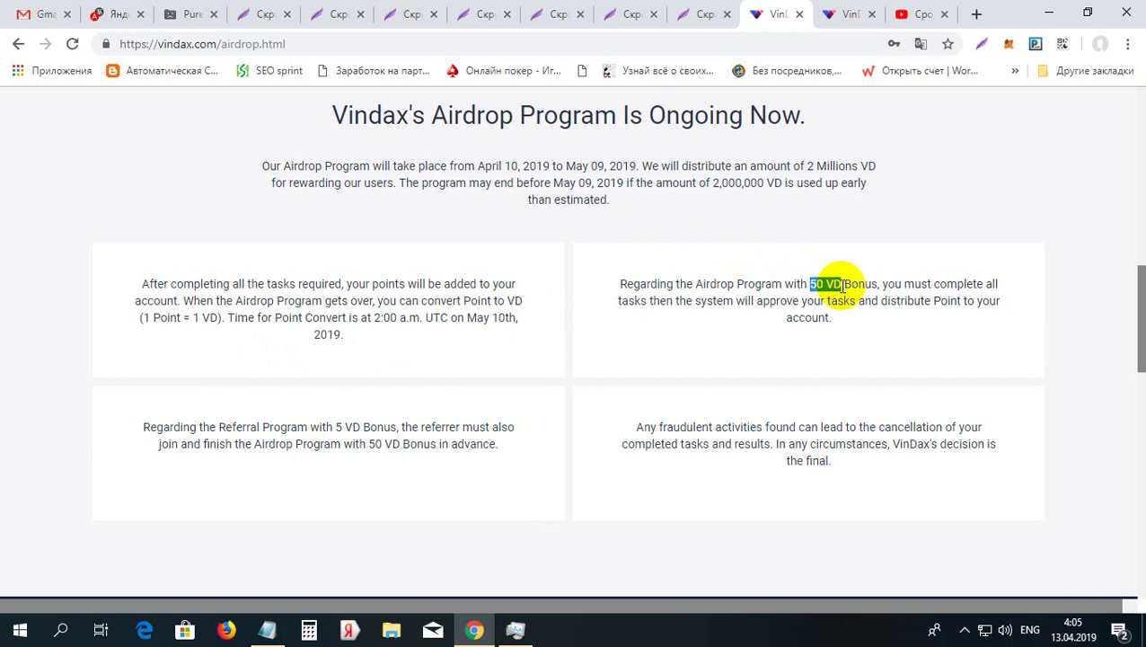